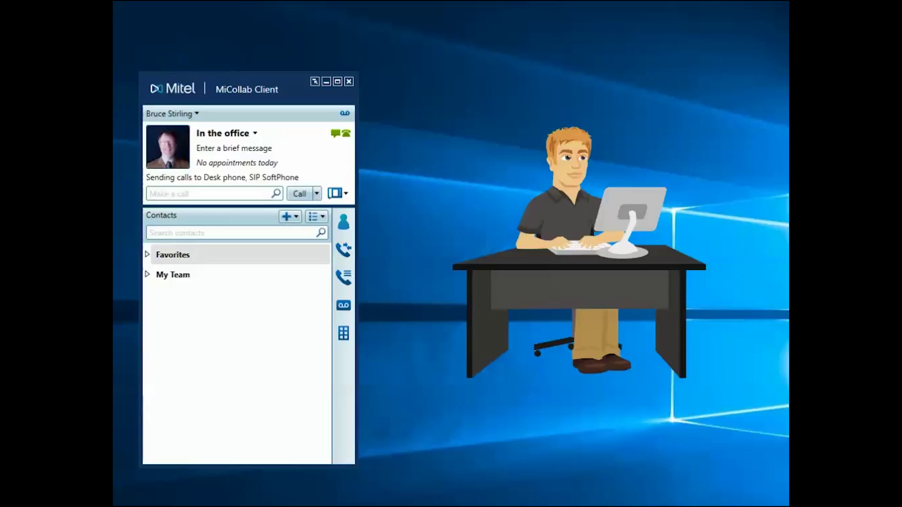
# Enable the SIP softphone in the client configuration's softphone settings.
pyautogui.click(198, 117)
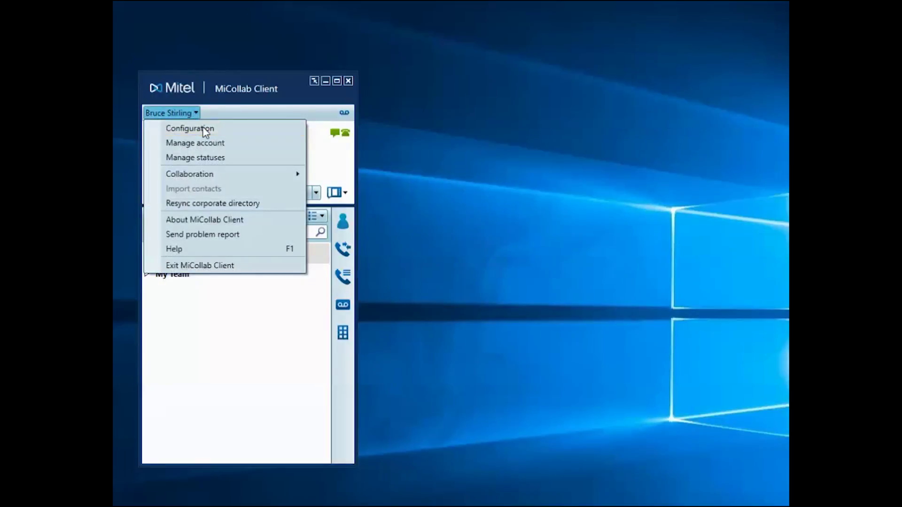
pyautogui.click(202, 129)
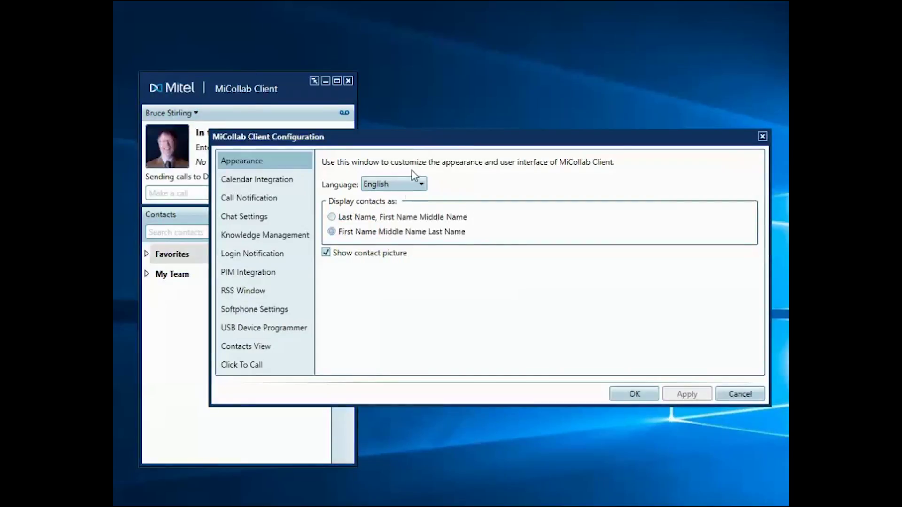
pyautogui.click(297, 311)
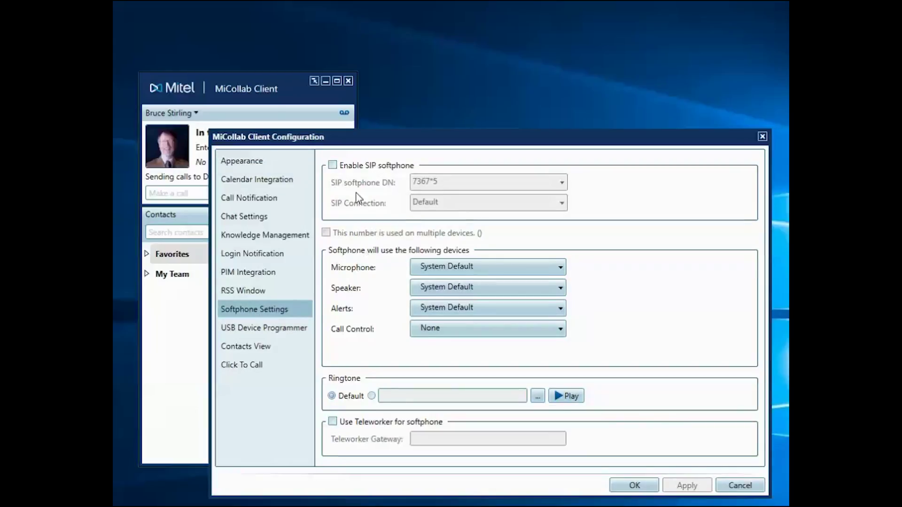
pyautogui.click(332, 166)
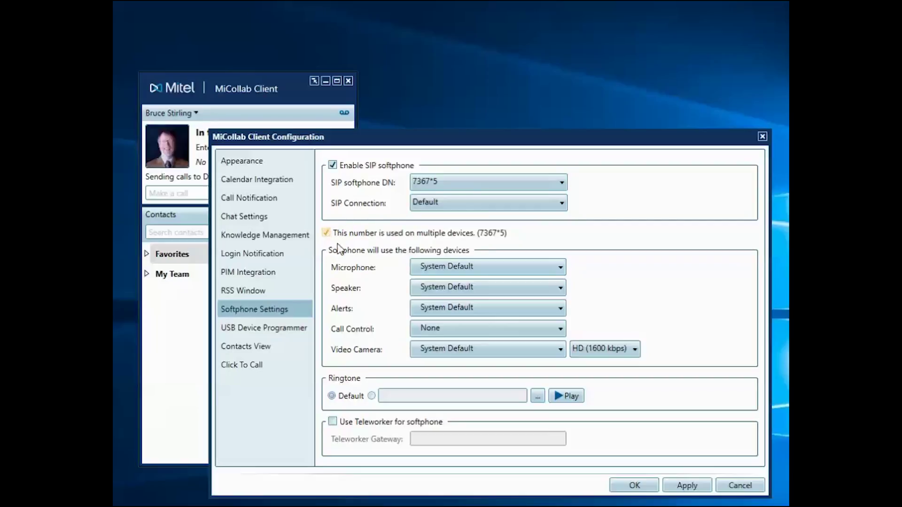
# Enable Teleworker for the softphone with gateway 216.191.234.115 and save the configuration.
pyautogui.click(339, 423)
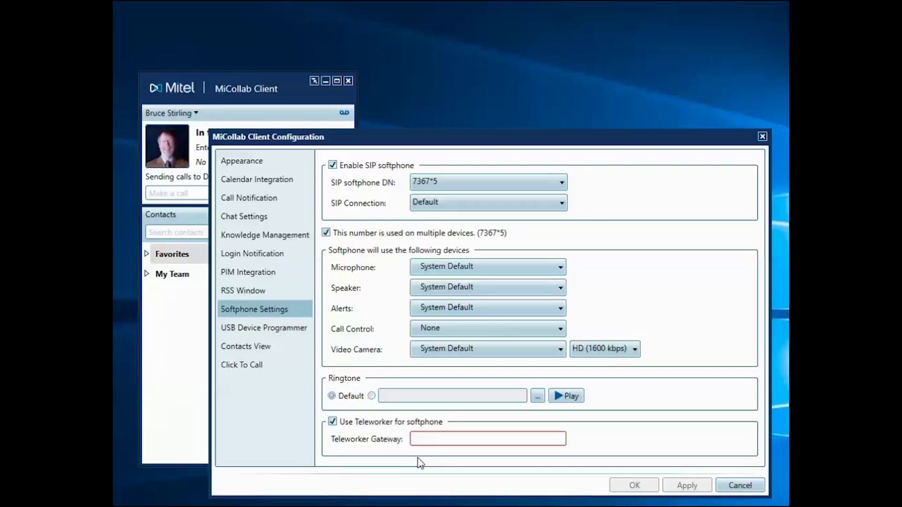
pyautogui.click(416, 439)
pyautogui.write('116')
pyautogui.write('.191')
pyautogui.write('.234')
pyautogui.write('.115')
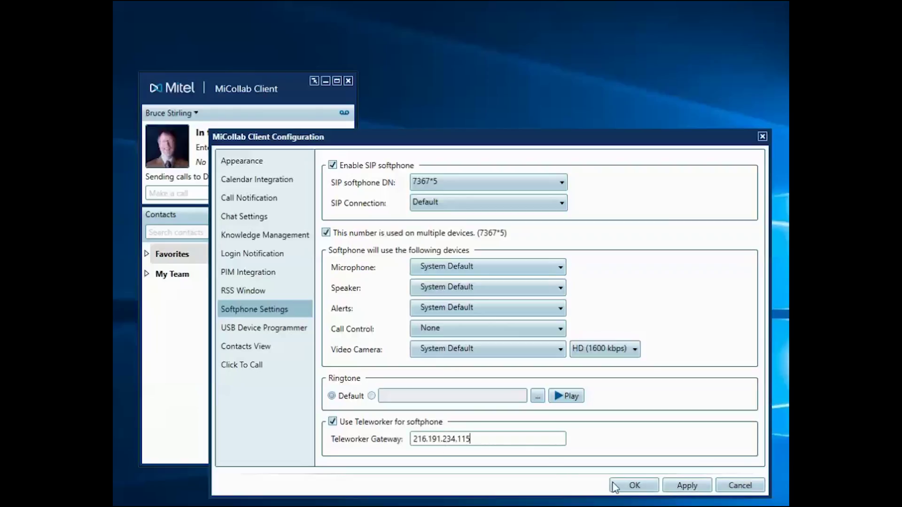
pyautogui.click(656, 487)
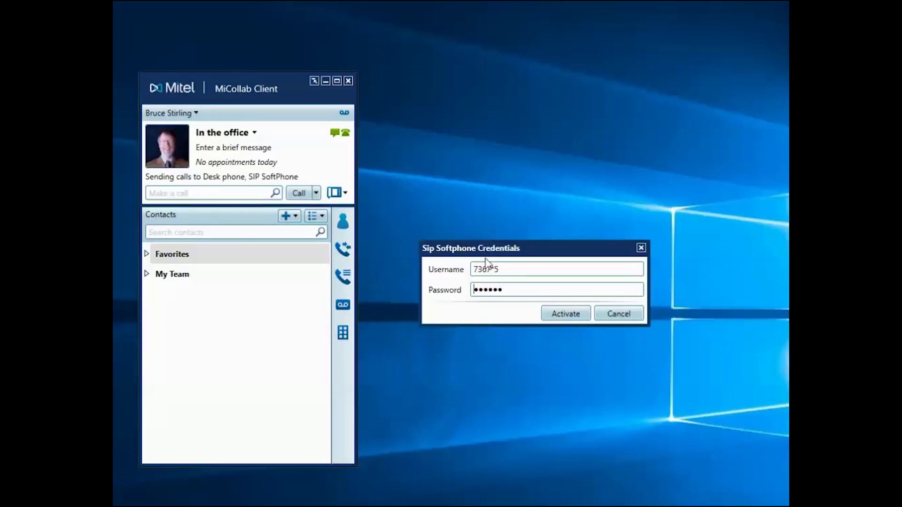
# Enter the password in the SIP softphone credentials and activate the softphone.
pyautogui.hotkey('ctrl', 'a')
pyautogui.write('•••••••••••••••••••')
pyautogui.click(565, 314)
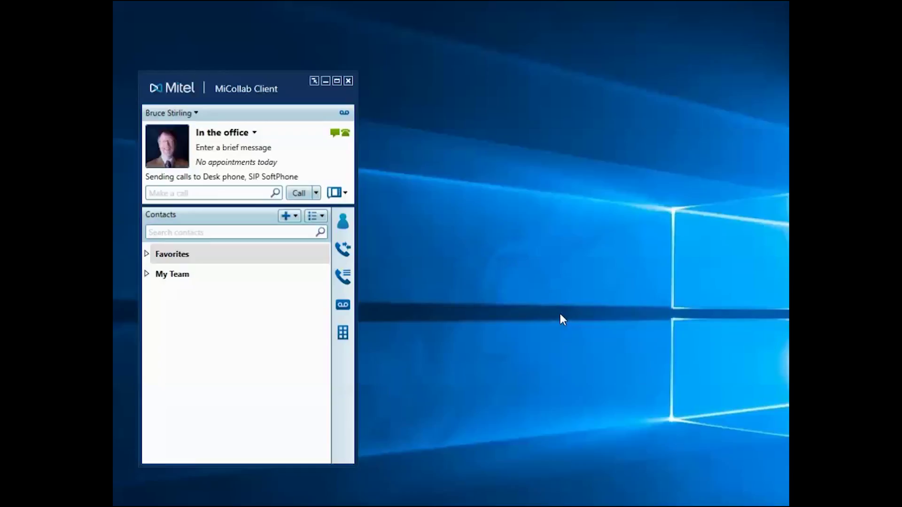
# Check the available calling devices and place a call to the colleague's extension number.
pyautogui.click(349, 196)
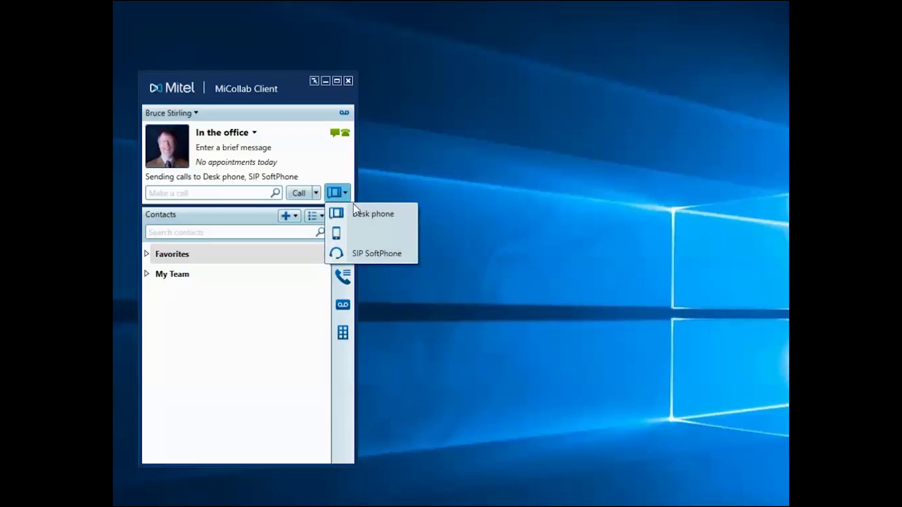
pyautogui.click(414, 263)
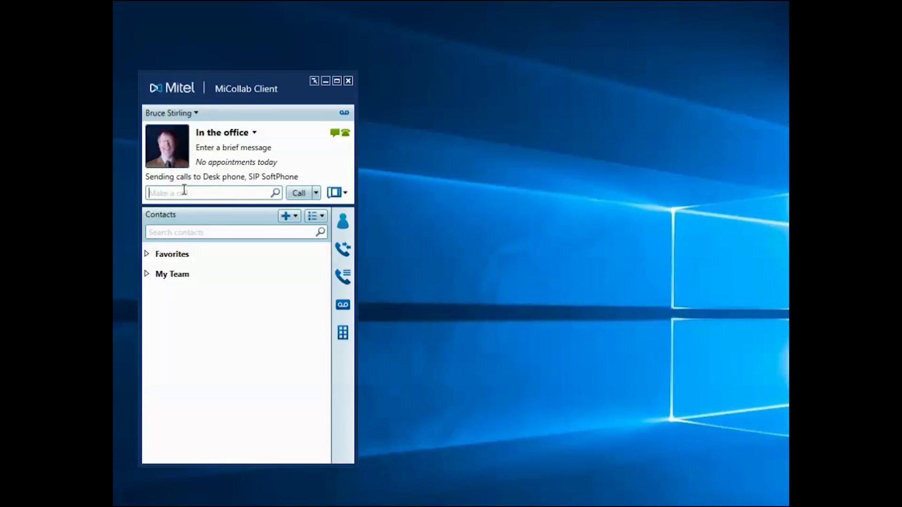
pyautogui.click(183, 190)
pyautogui.write('75151')
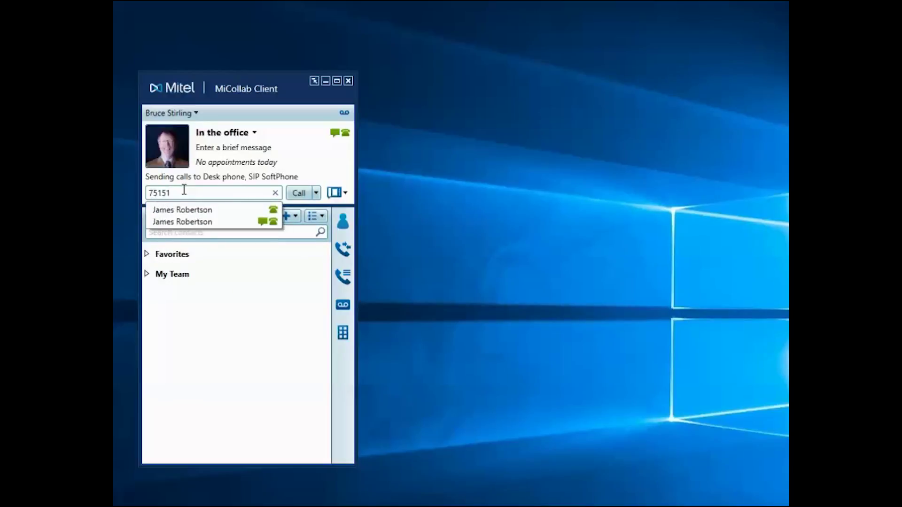
pyautogui.press('Return')
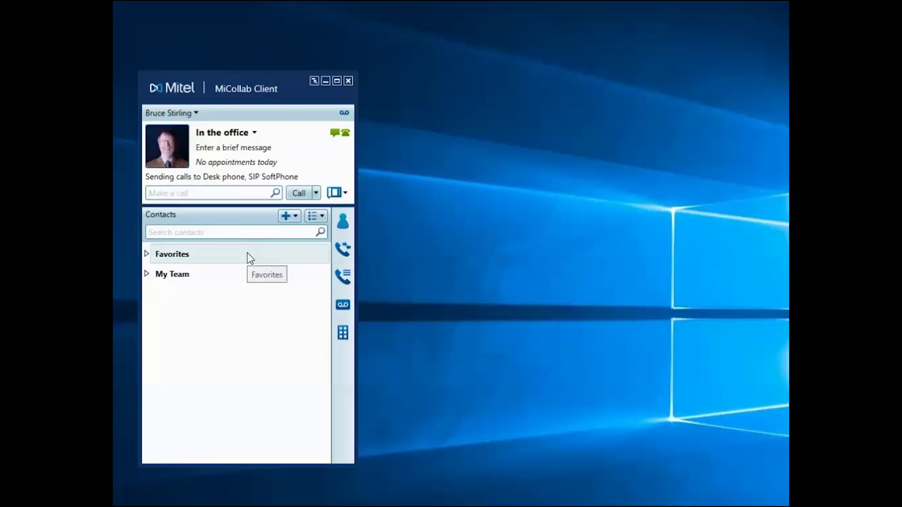
# Expand the My Team group and call its fourth listed contact.
pyautogui.click(148, 273)
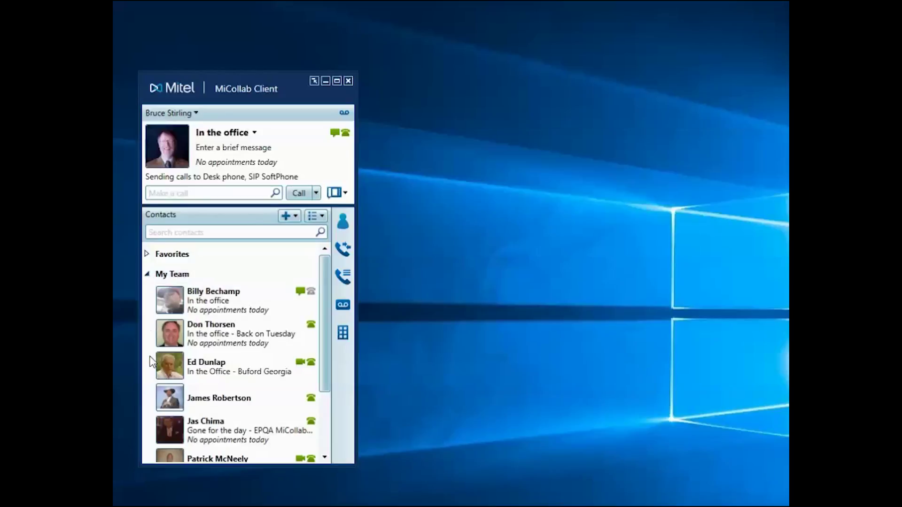
pyautogui.click(205, 398)
pyautogui.doubleClick(205, 398)
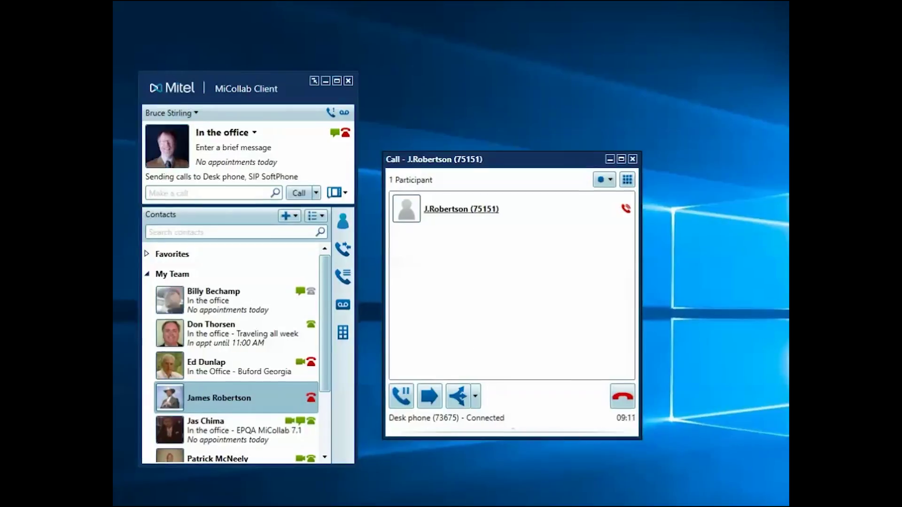
# Put the active call on hold and retrieve it.
pyautogui.click(407, 406)
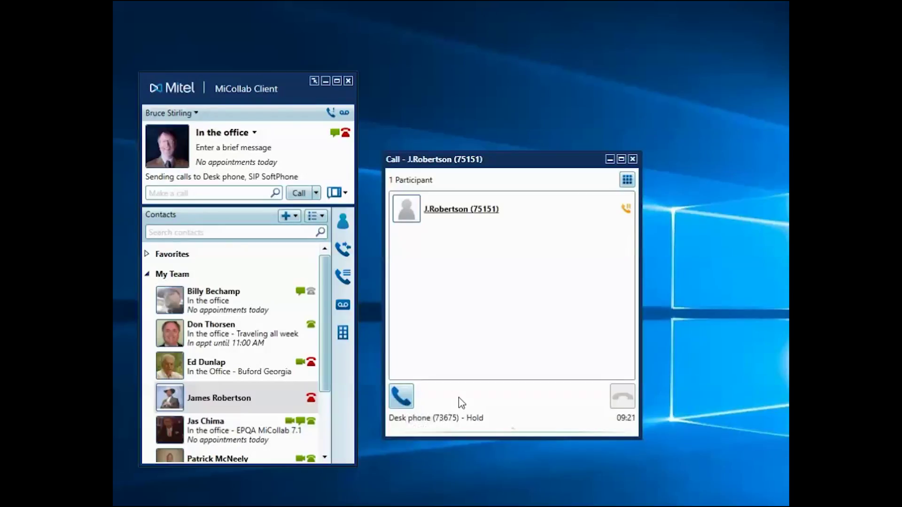
pyautogui.click(402, 397)
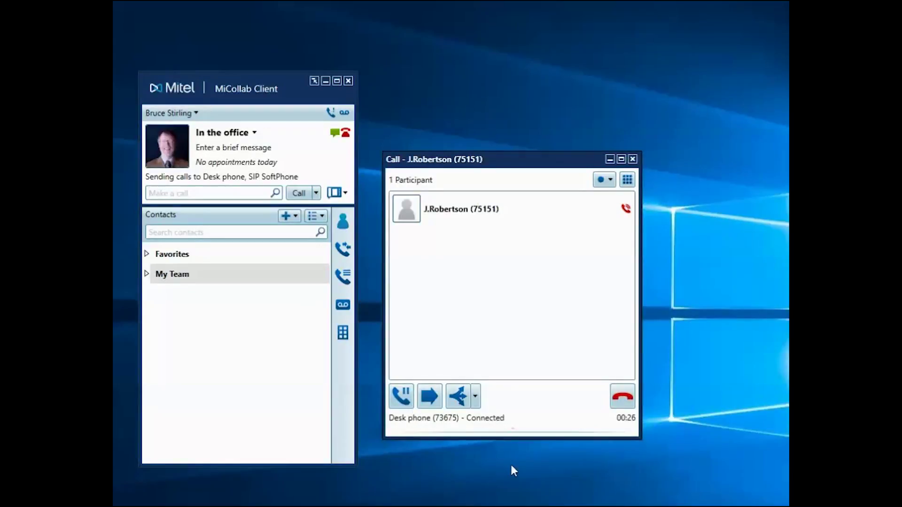
# Consult a second colleague by extension number during the active call and join both parties in a conference.
pyautogui.click(430, 397)
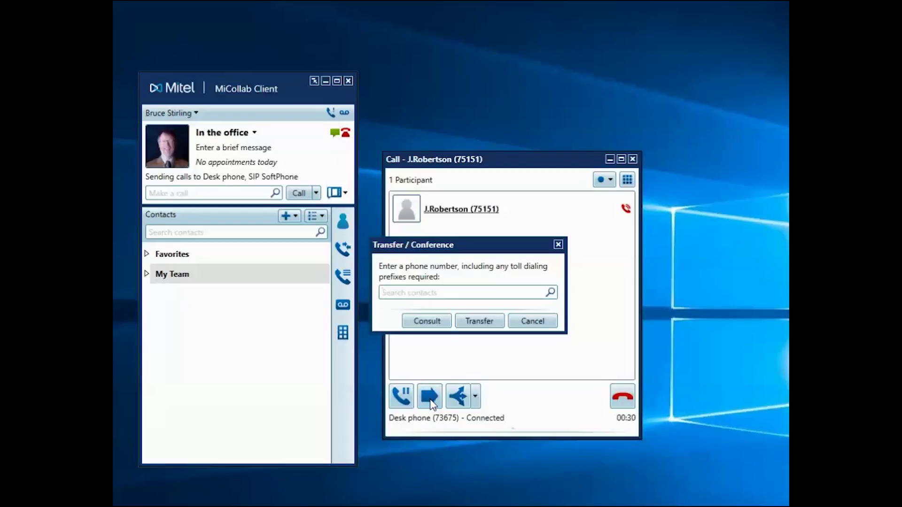
pyautogui.write('21152')
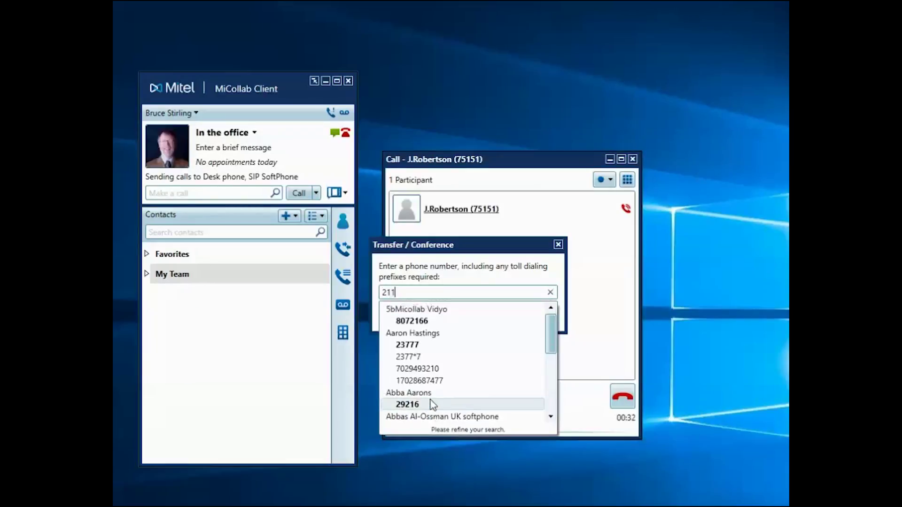
pyautogui.click(398, 320)
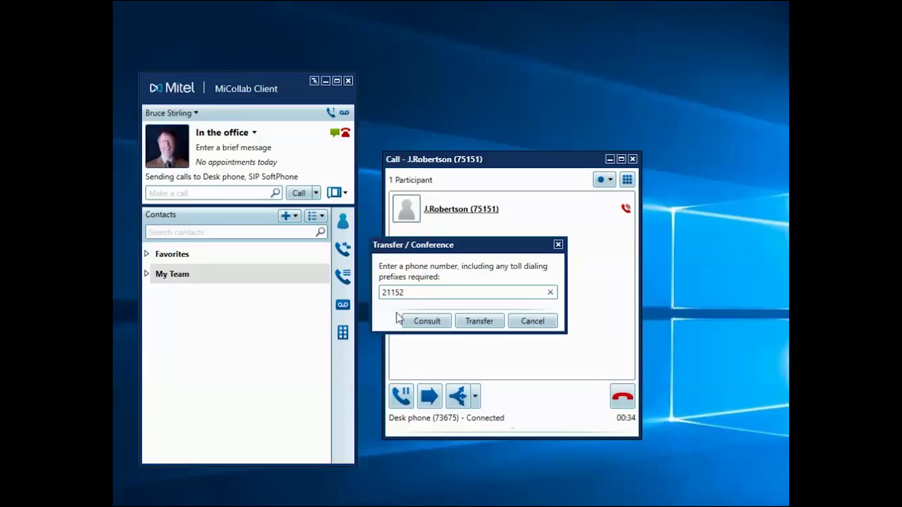
pyautogui.click(420, 323)
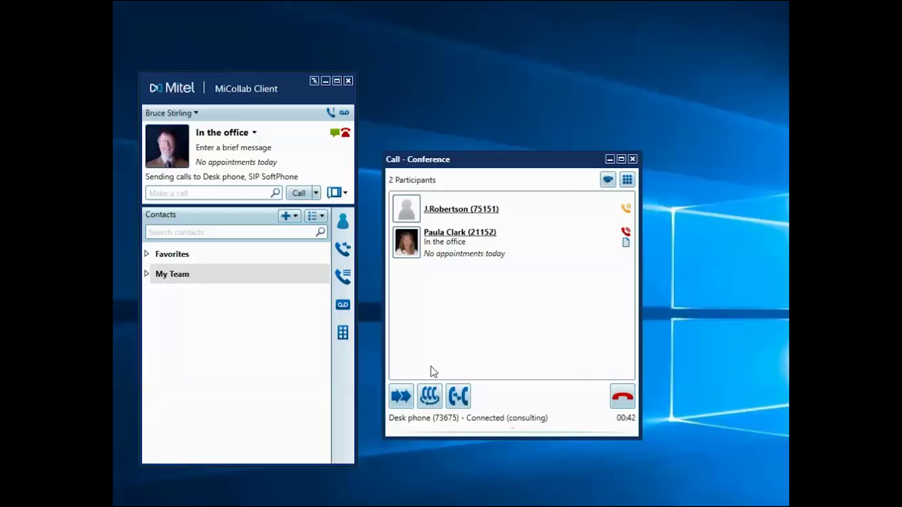
pyautogui.click(429, 396)
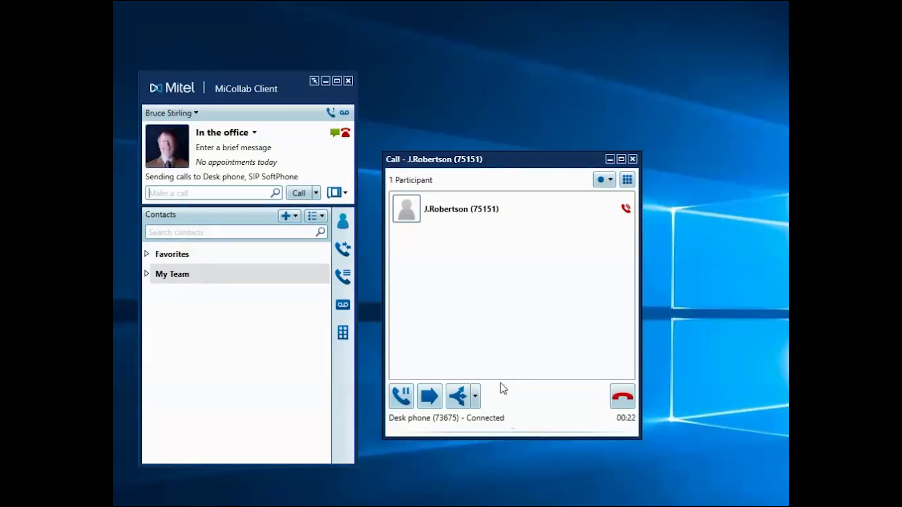
# Hand off the active desk phone call to the SIP SoftPhone.
pyautogui.click(476, 400)
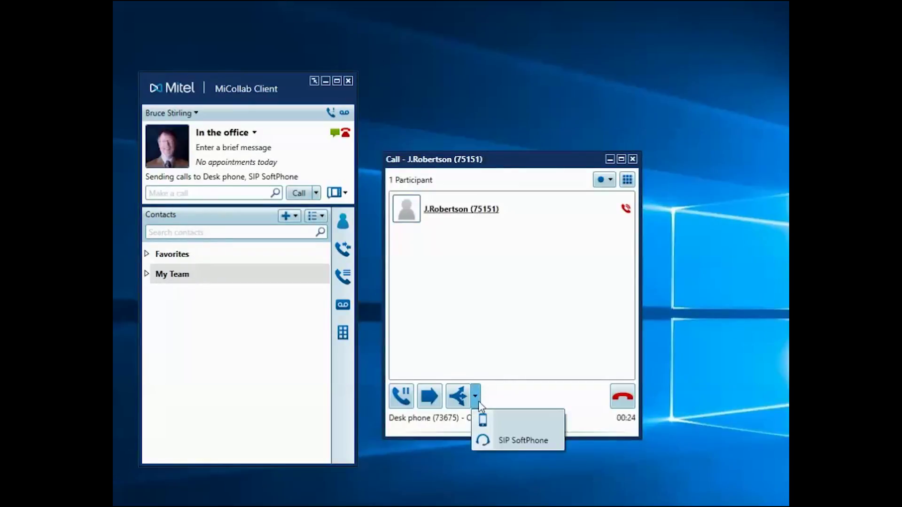
pyautogui.click(511, 442)
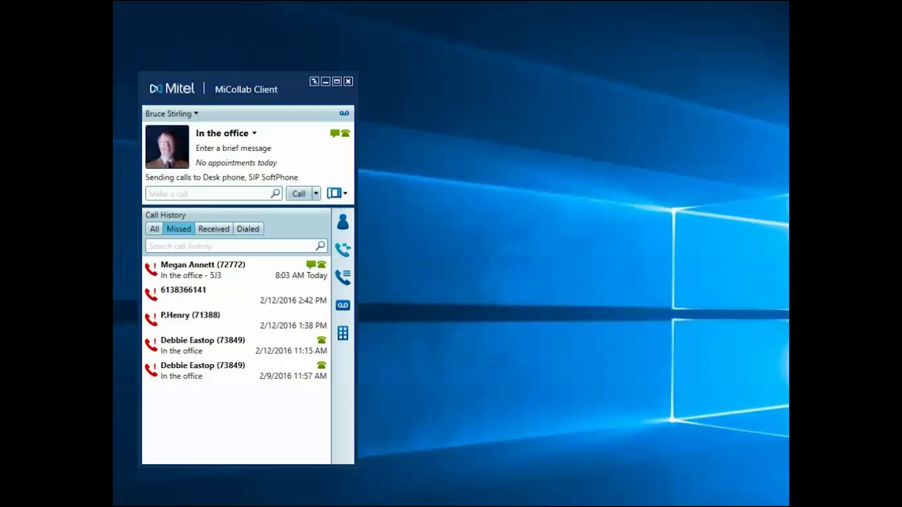
# Open the available actions for the missed call from 2/12/2016 1:38 PM.
pyautogui.rightClick(319, 331)
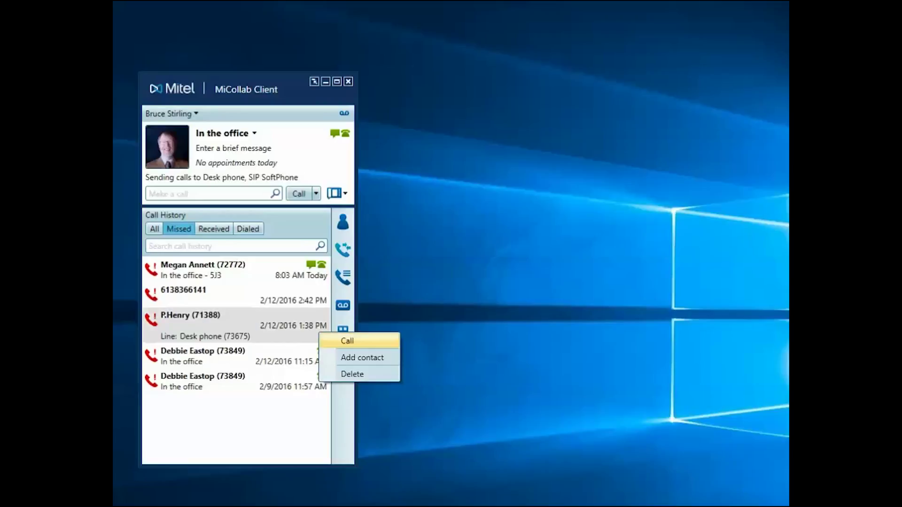